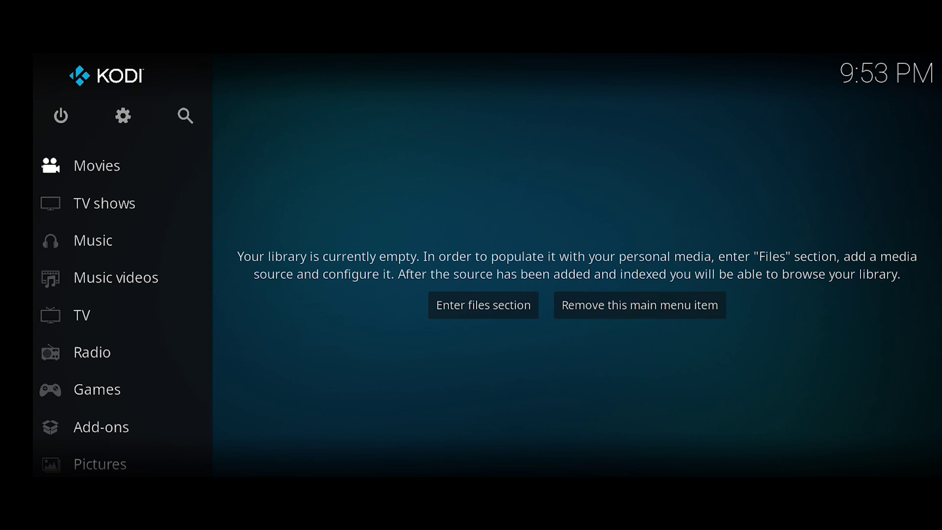
Step: Go to Settings > Player and show its Language category
key(Return)
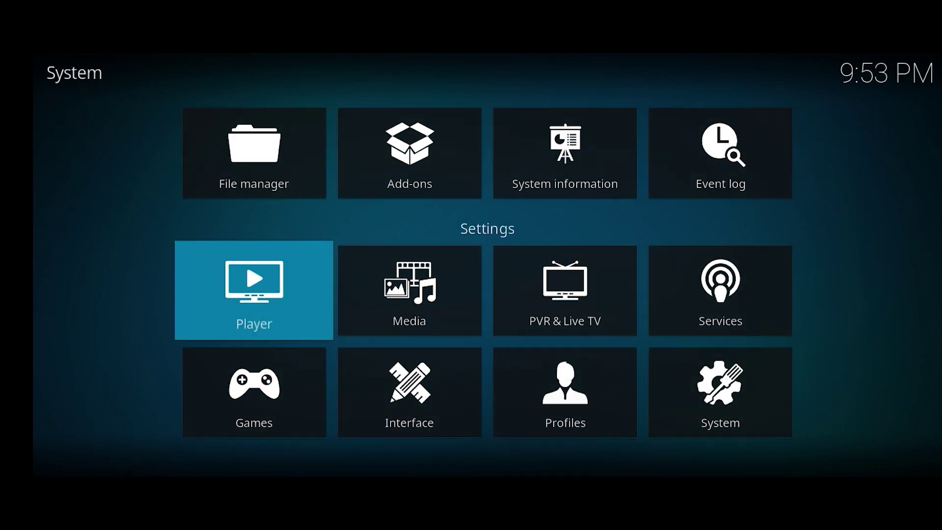
key(Return)
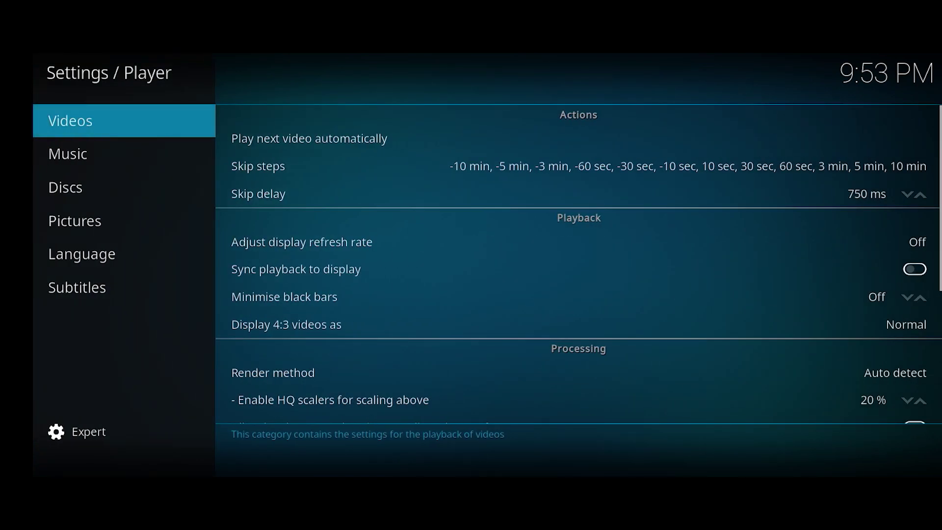
click(142, 252)
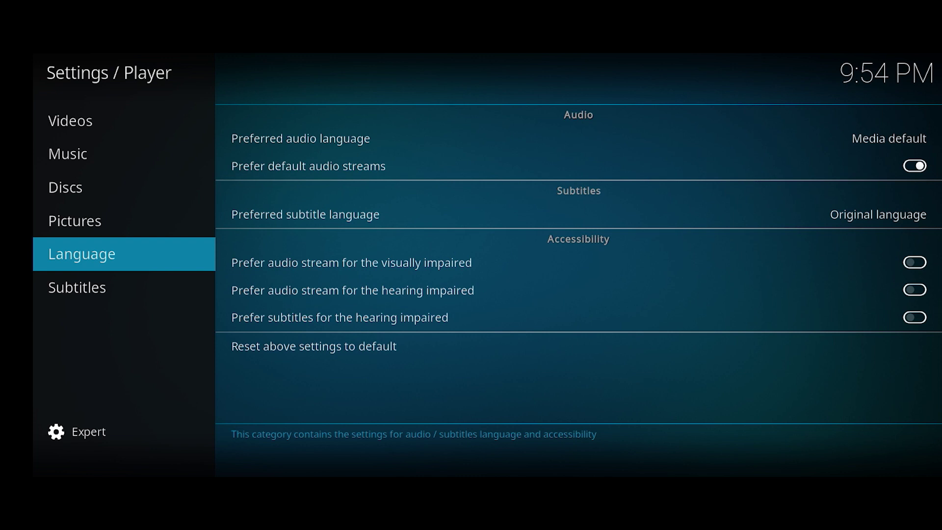
Step: Cycle the settings level from Expert through Basic until it reads Standard
click(58, 423)
key(Return)
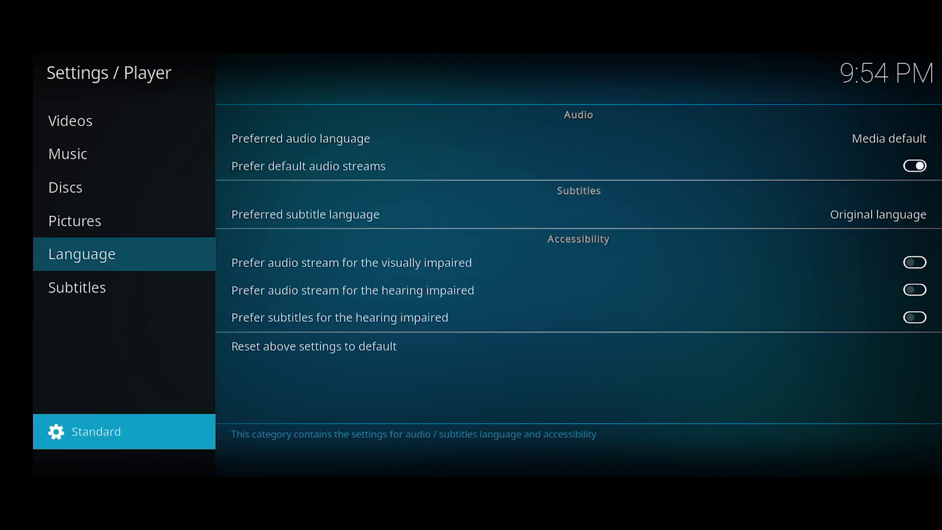
key(Return)
click(147, 448)
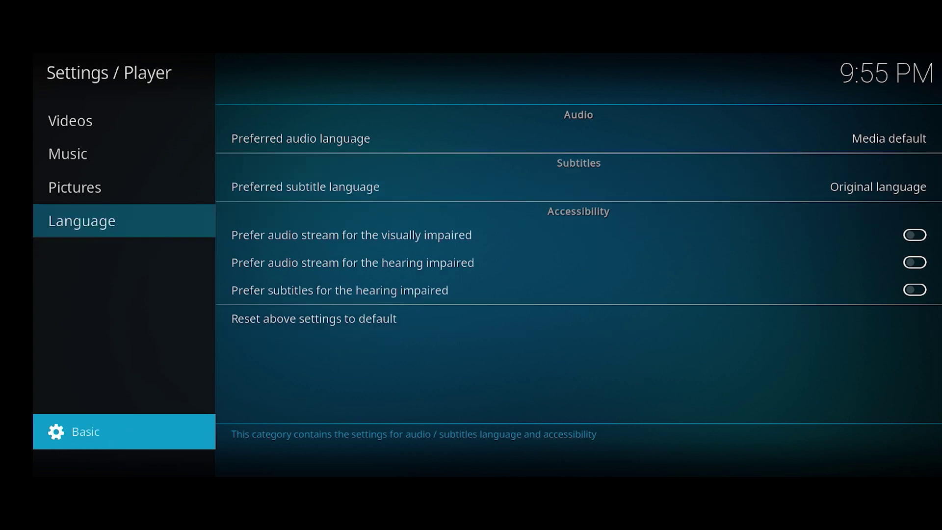
key(Return)
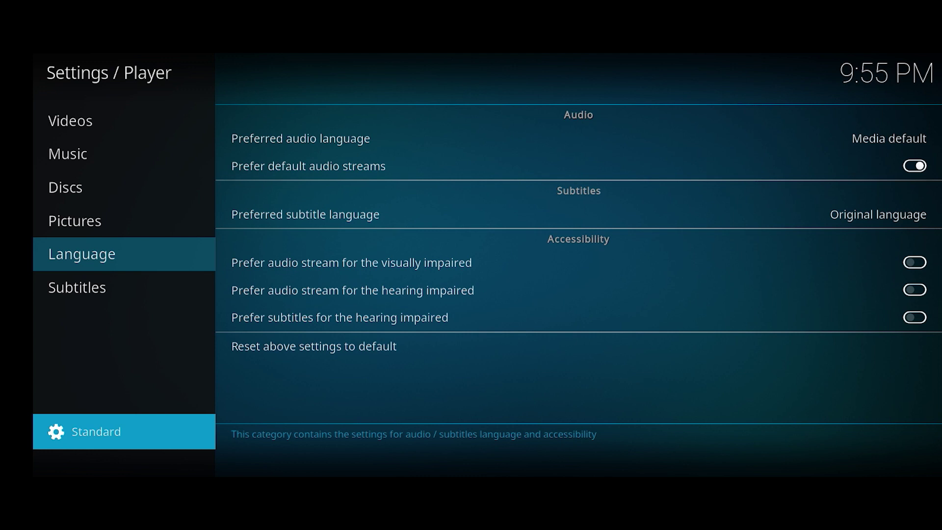
Step: Choose German in the Preferred audio language list, replacing Media default
key(Right)
key(Return)
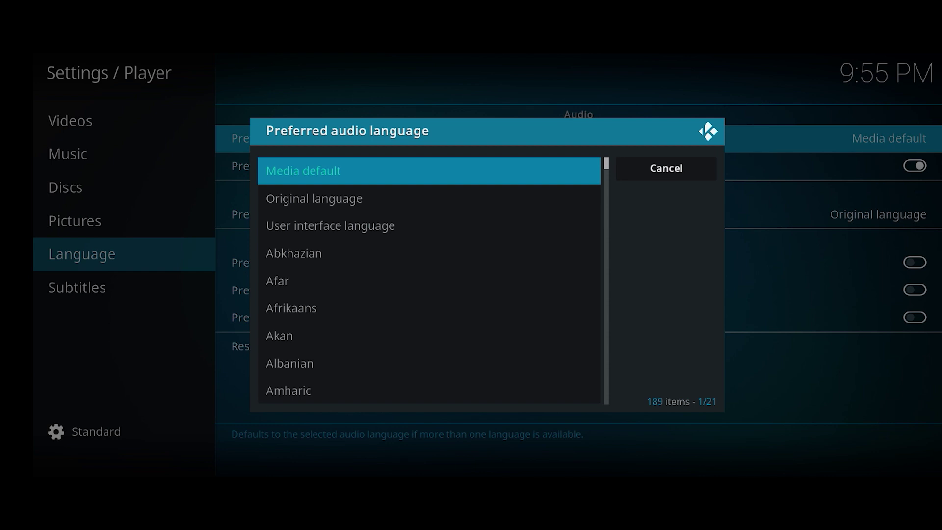
drag(602, 178, 611, 223)
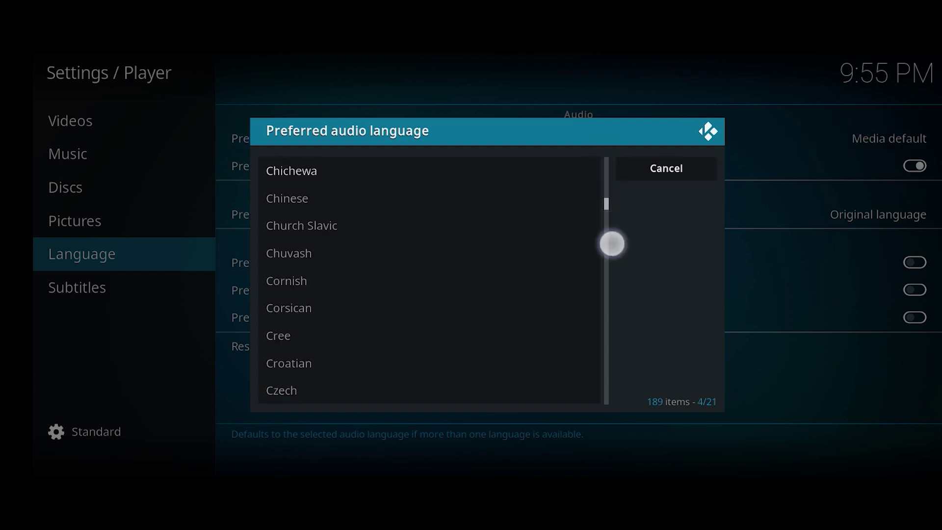
key(Escape)
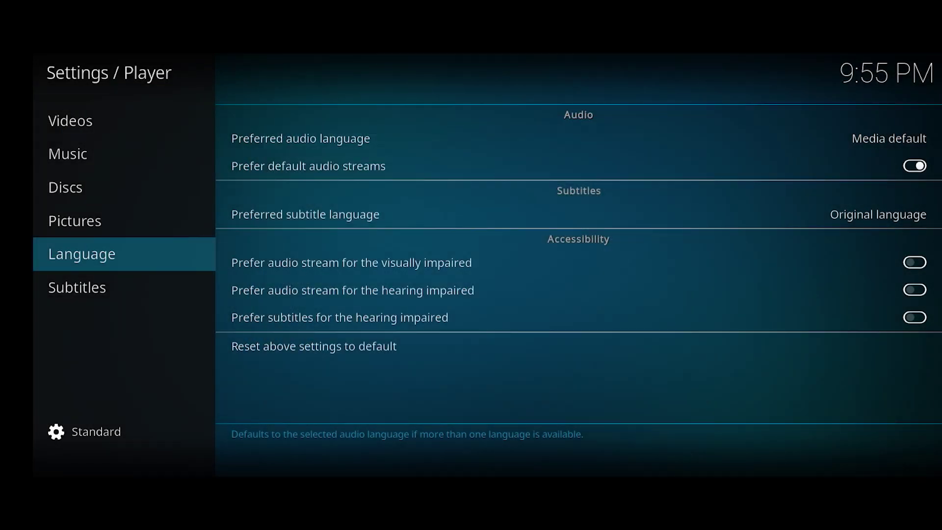
click(883, 139)
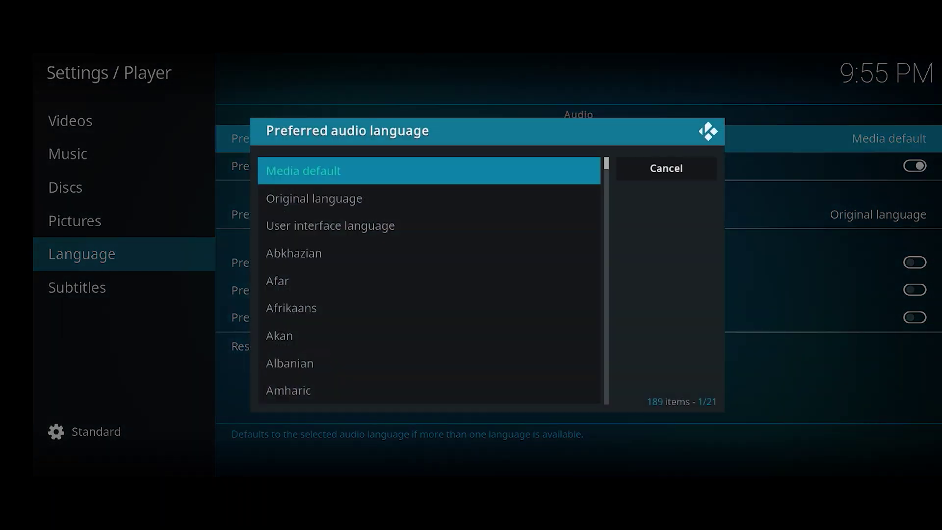
drag(604, 213, 606, 235)
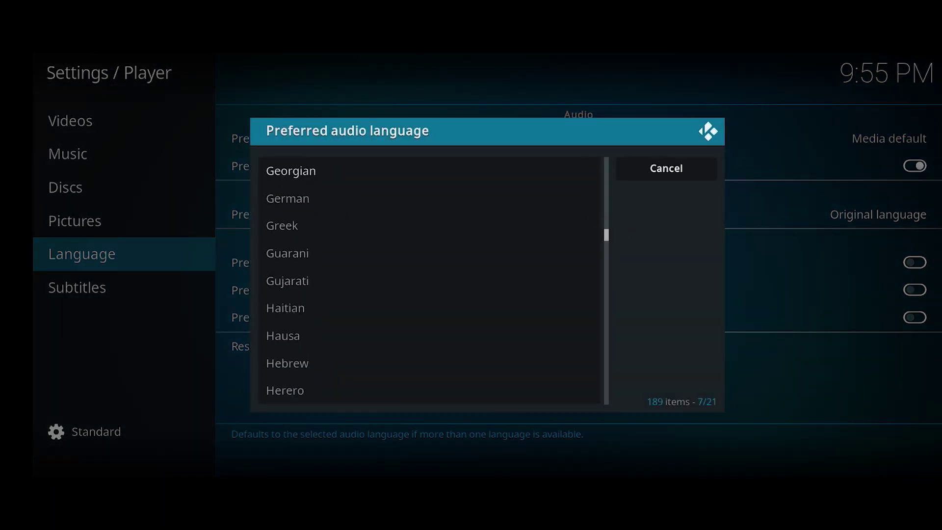
scroll(479, 265, down, 1)
scroll(483, 282, down, 1)
scroll(484, 286, up, 2)
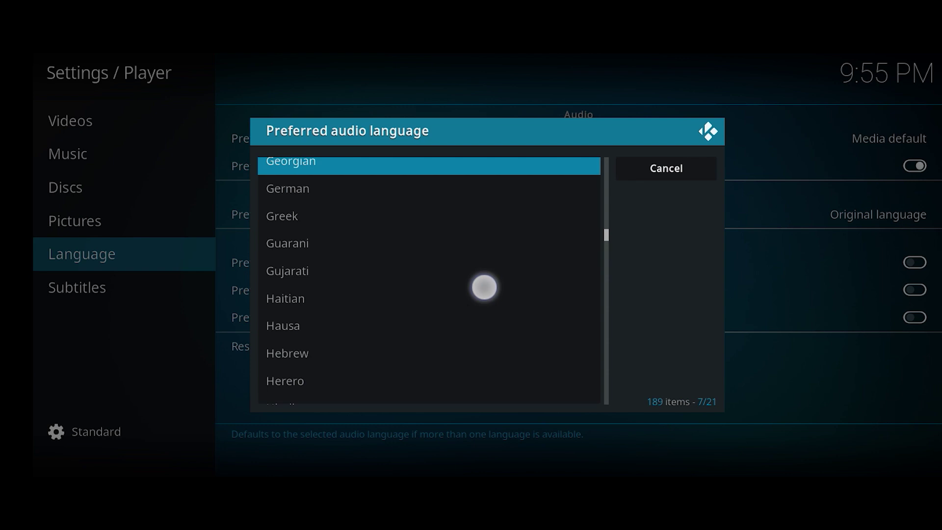
key(Down)
key(Return)
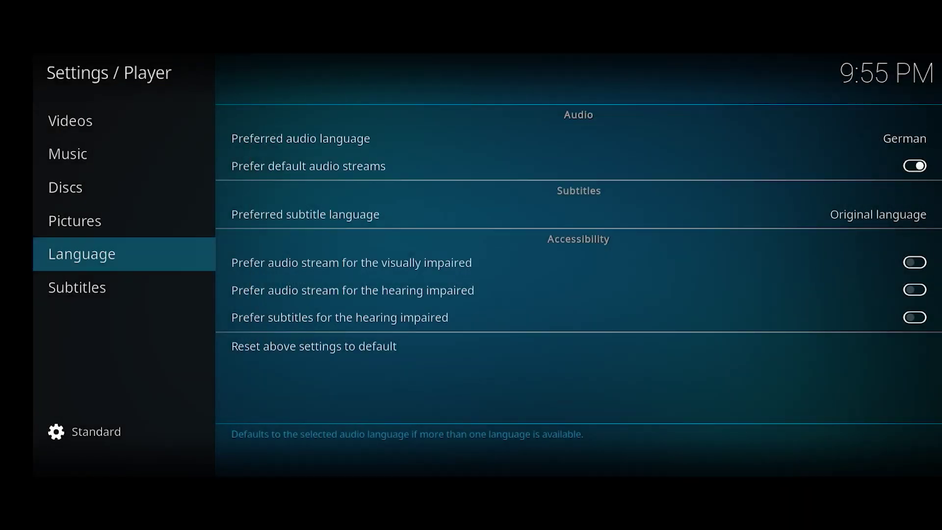